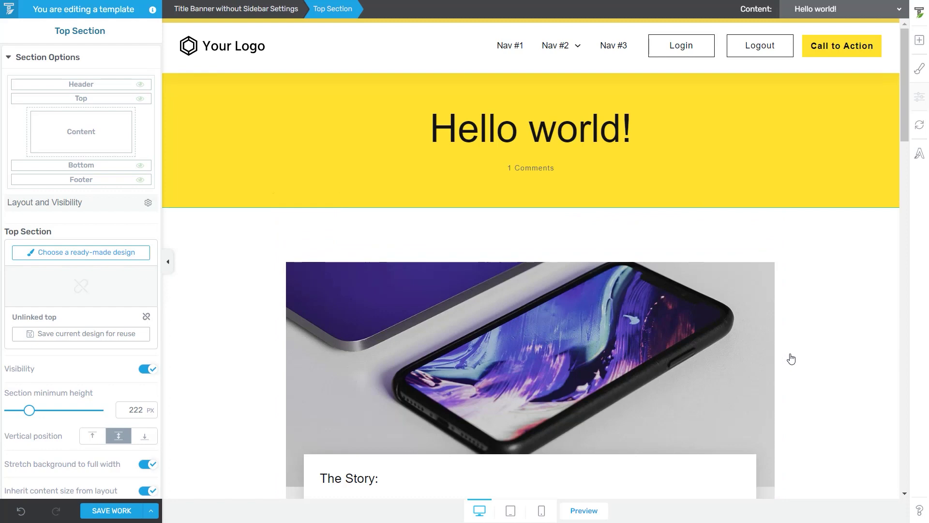
Select the Post Content element on the Hello world! preview to load its style options
scroll(794, 348, down, 7)
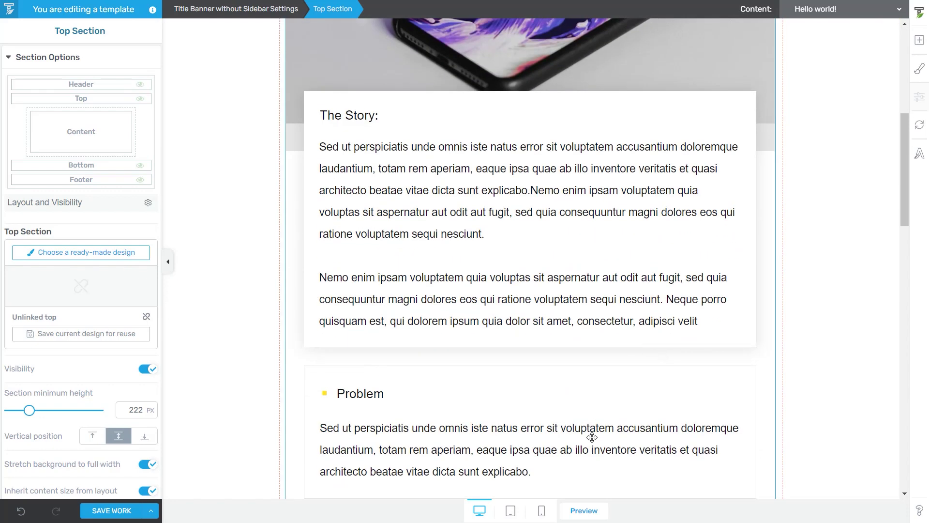
scroll(592, 437, up, 4)
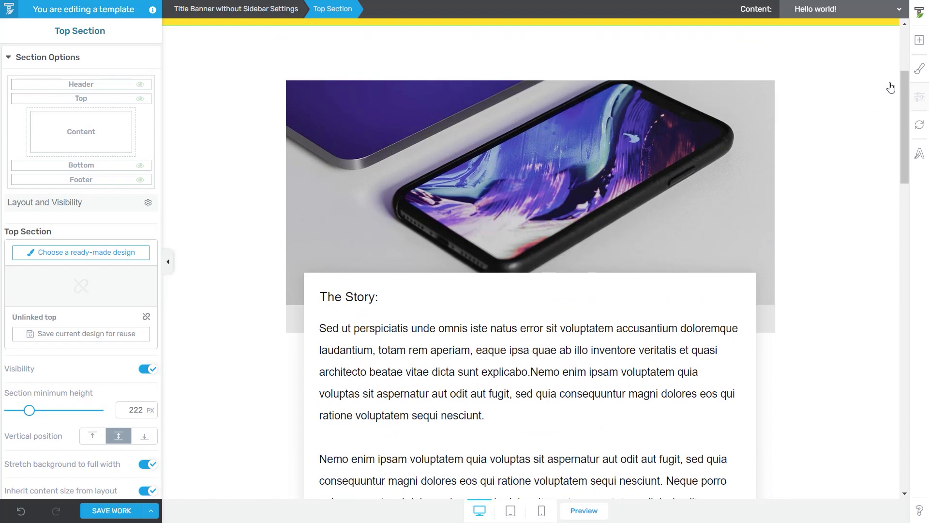
click(919, 40)
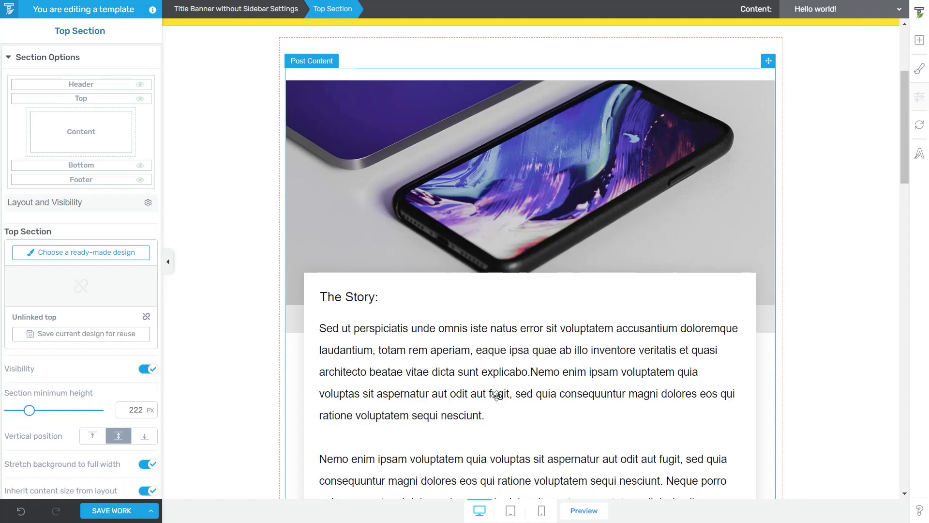
click(760, 77)
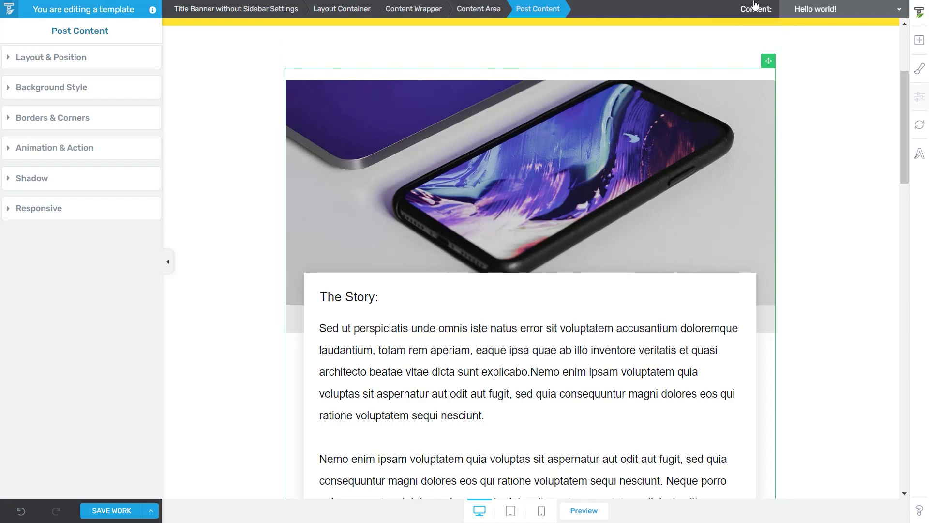
Preview the template with My First Blog Post and reselect its Post Content element
click(822, 11)
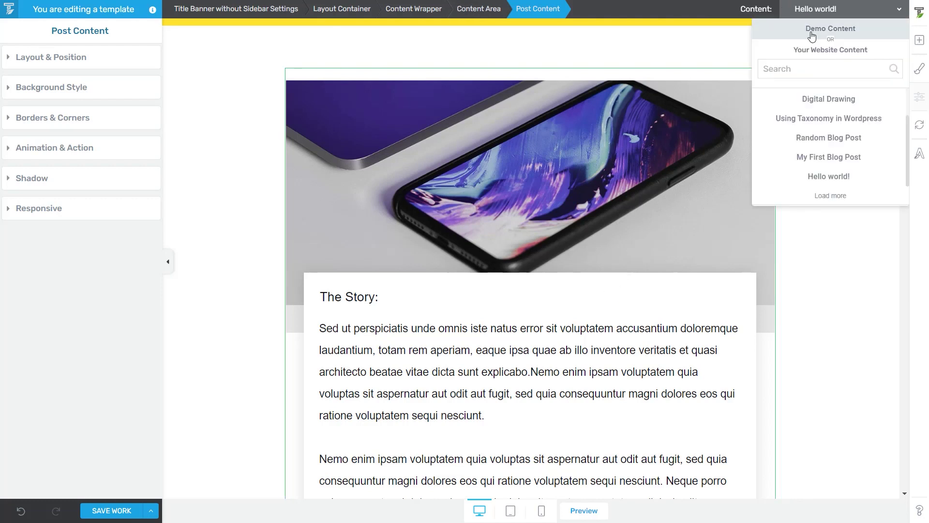
click(831, 158)
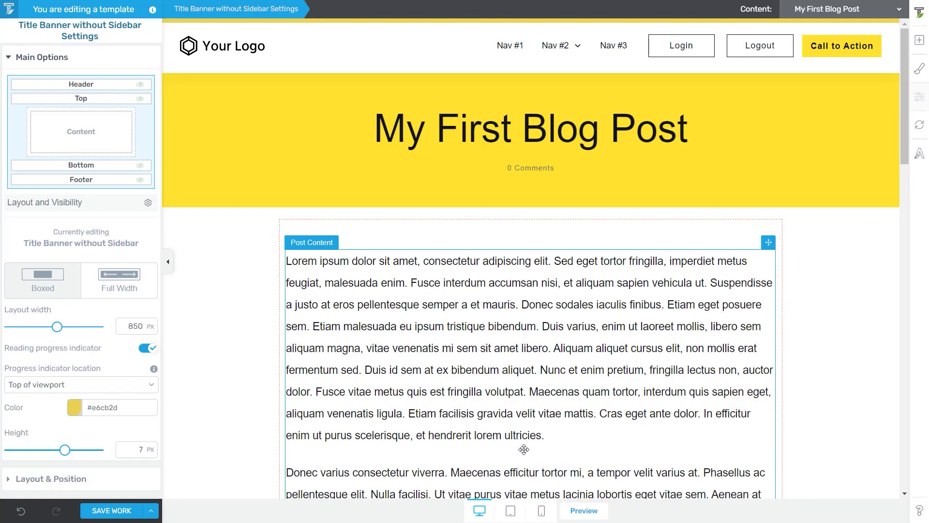
scroll(552, 361, down, 10)
scroll(551, 361, up, 8)
scroll(556, 367, up, 3)
click(558, 354)
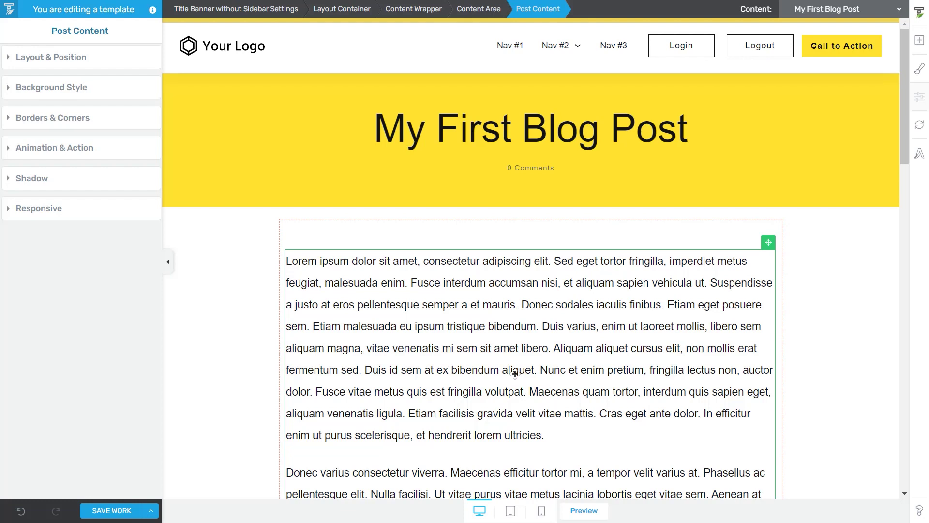
In Thrive Architect, cut the first paragraph to end at 'Etiam eget posuere sem.' and save
click(922, 159)
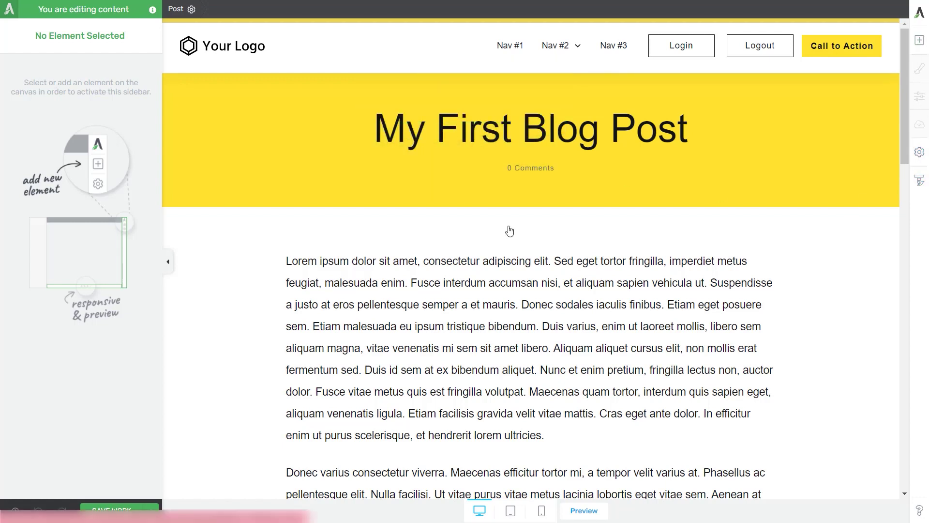
click(465, 383)
drag(546, 435, 315, 325)
key(BackSpace)
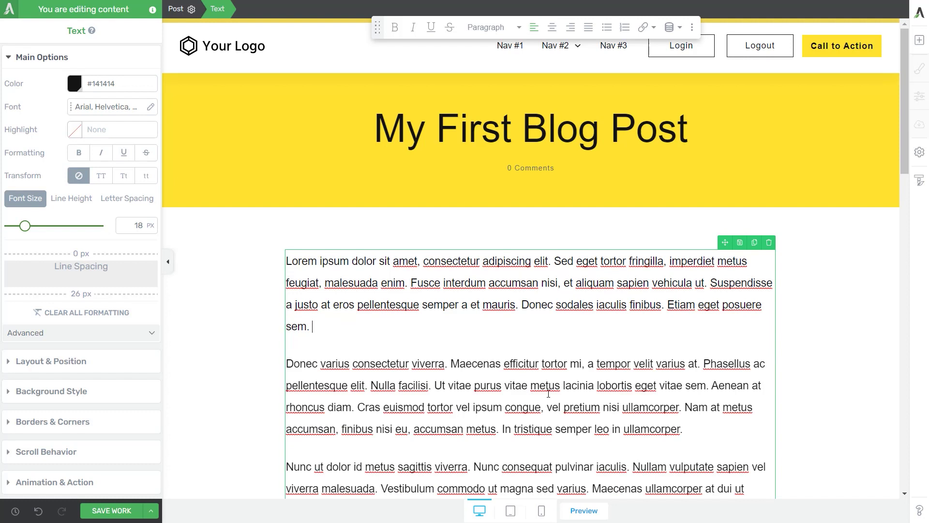
key(ctrl+s)
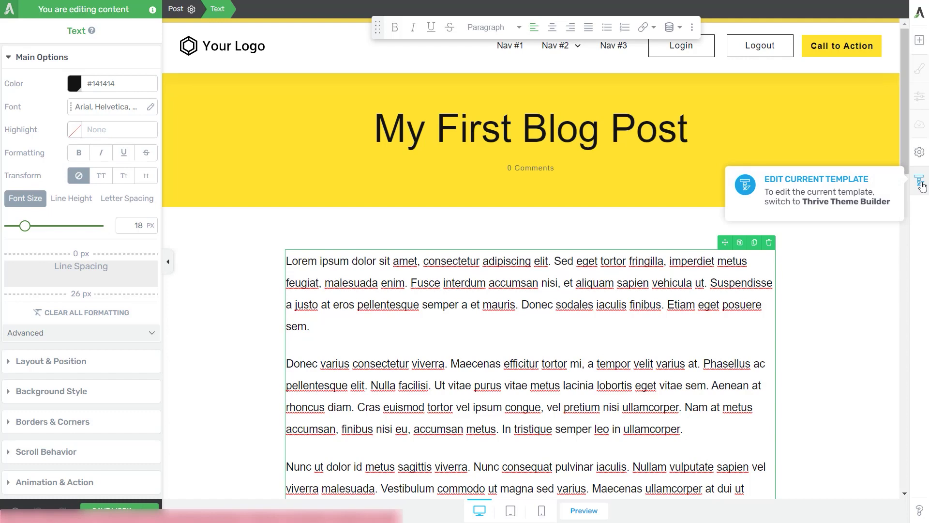
Return to the post template editor and select the Post Content element
click(921, 185)
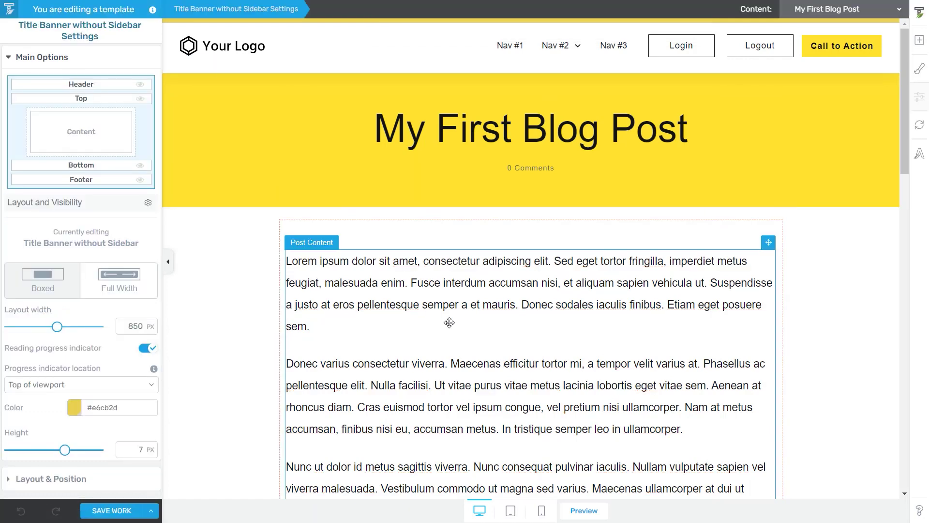
click(557, 323)
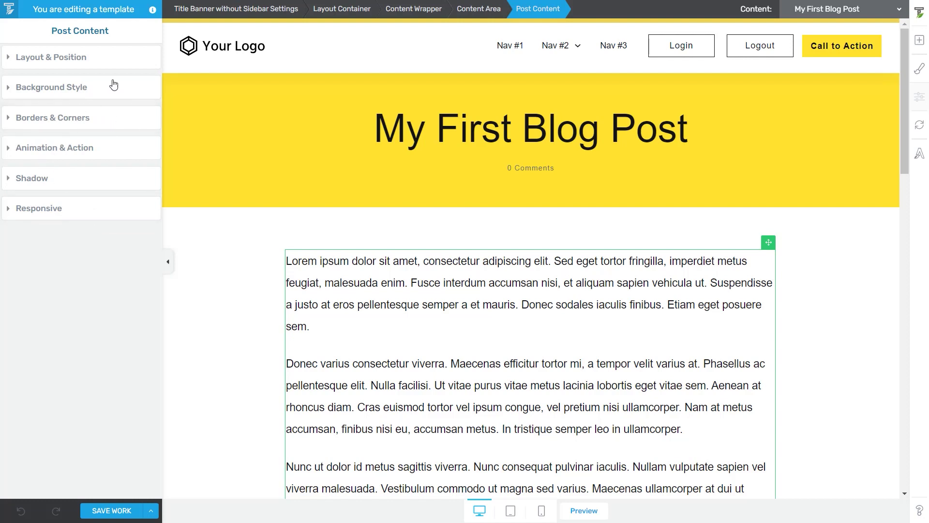
Give Post Content a yellow Main Accent border, 5 px wide with 15 px corners, and save
click(61, 124)
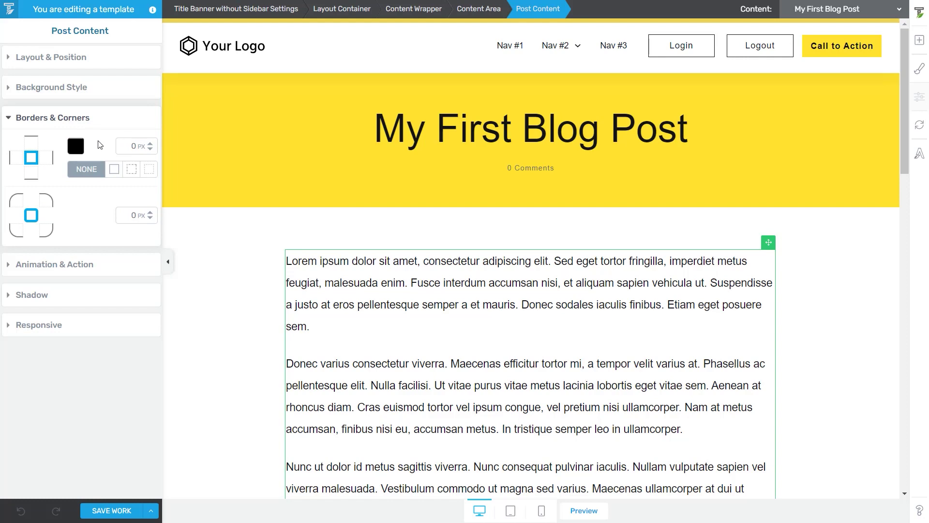
click(77, 149)
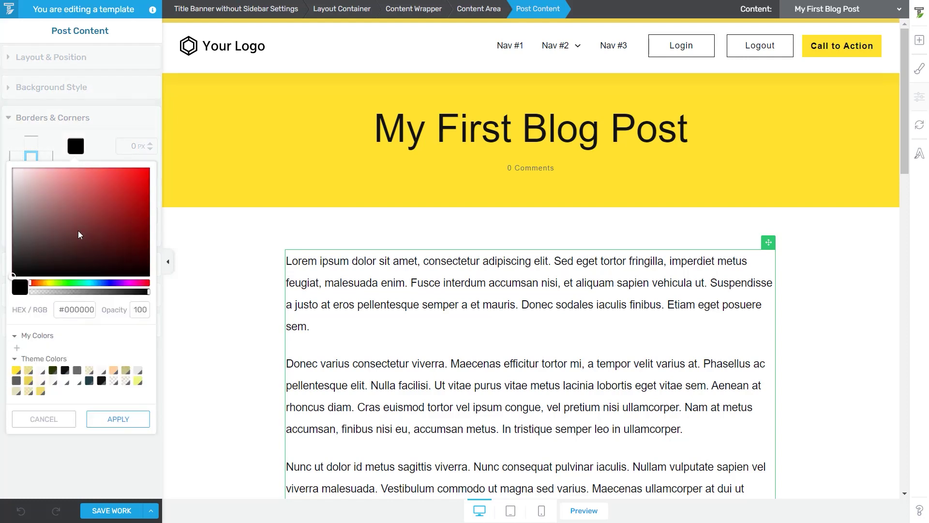
click(16, 370)
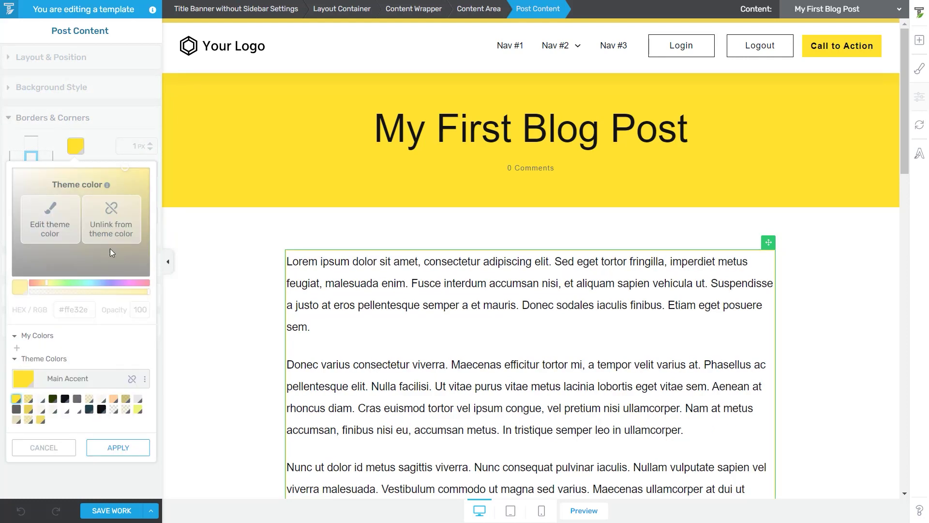
click(129, 446)
drag(153, 146, 153, 140)
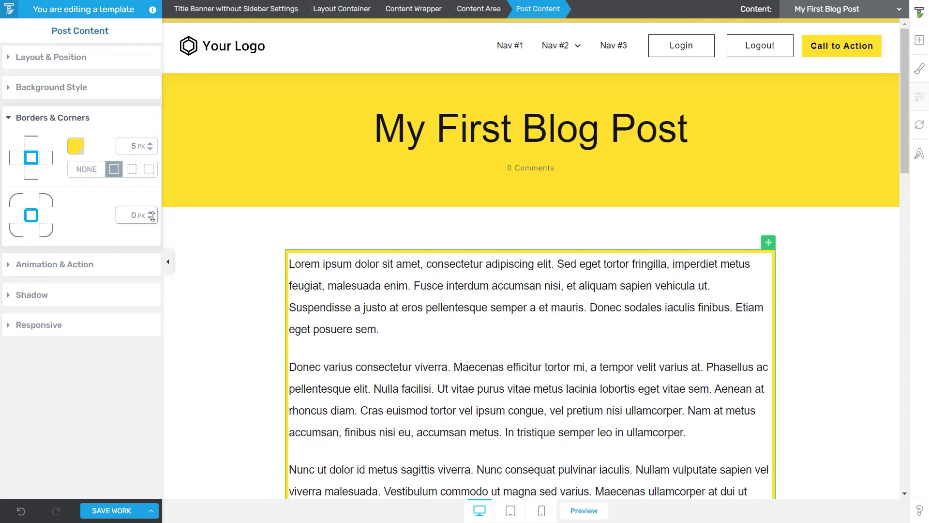
drag(153, 216, 153, 207)
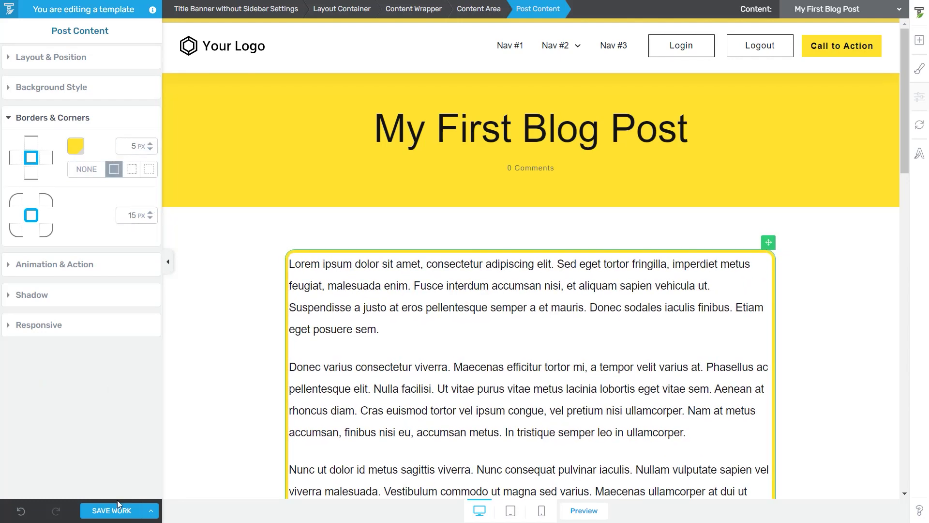
key(ctrl+s)
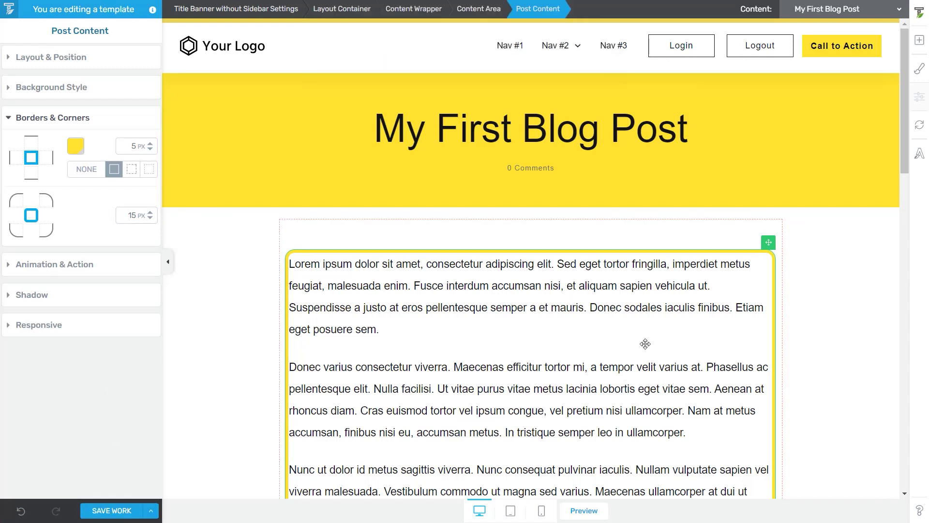
Switch the template preview back to the Hello world! post
click(877, 13)
scroll(794, 145, down, 2)
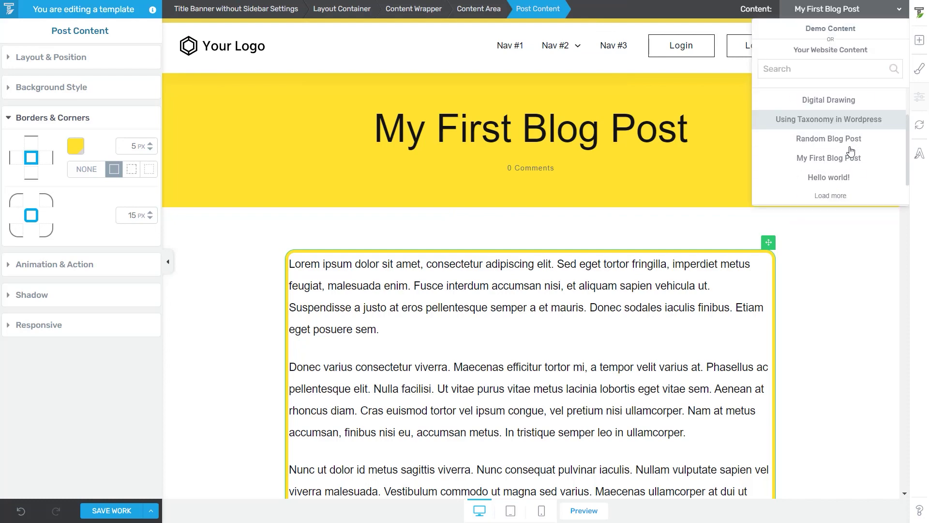
click(838, 177)
scroll(746, 237, down, 3)
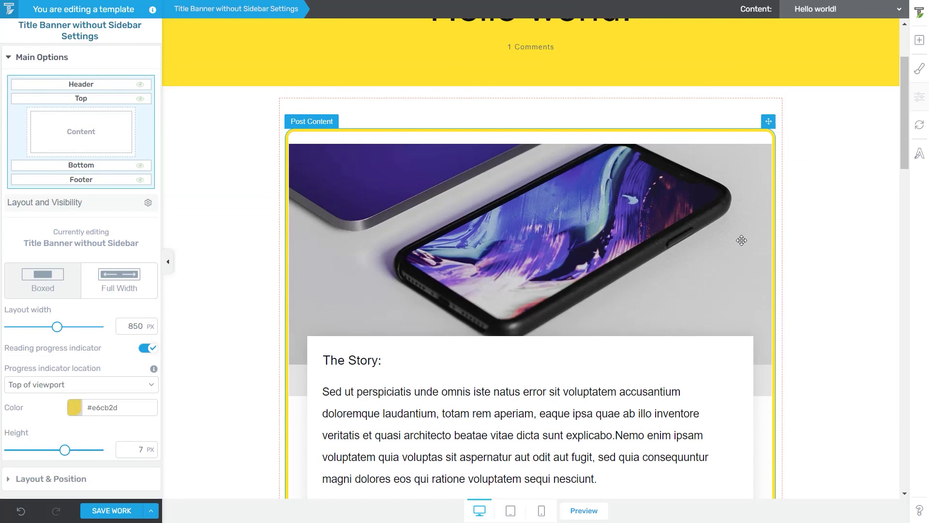
scroll(741, 240, up, 3)
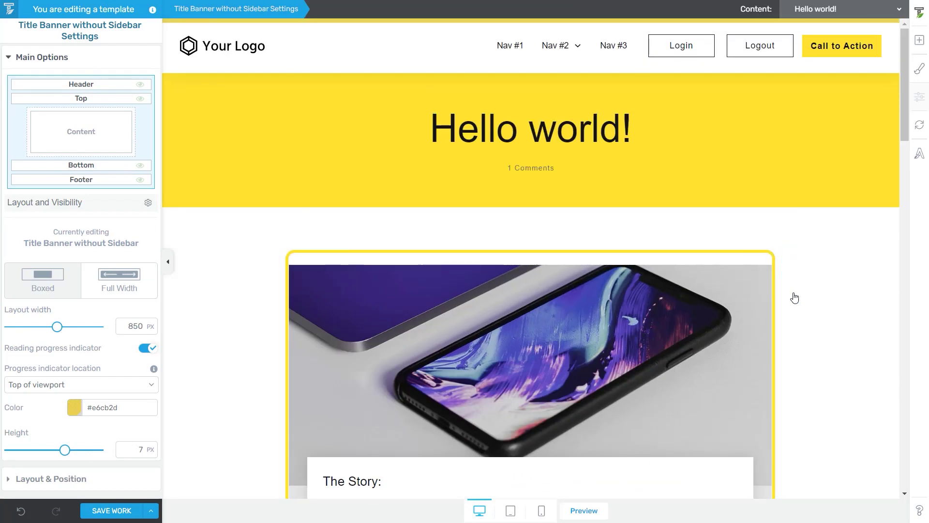
Add a second Post Content element above the yellow-bordered one
click(914, 42)
drag(810, 181, 638, 257)
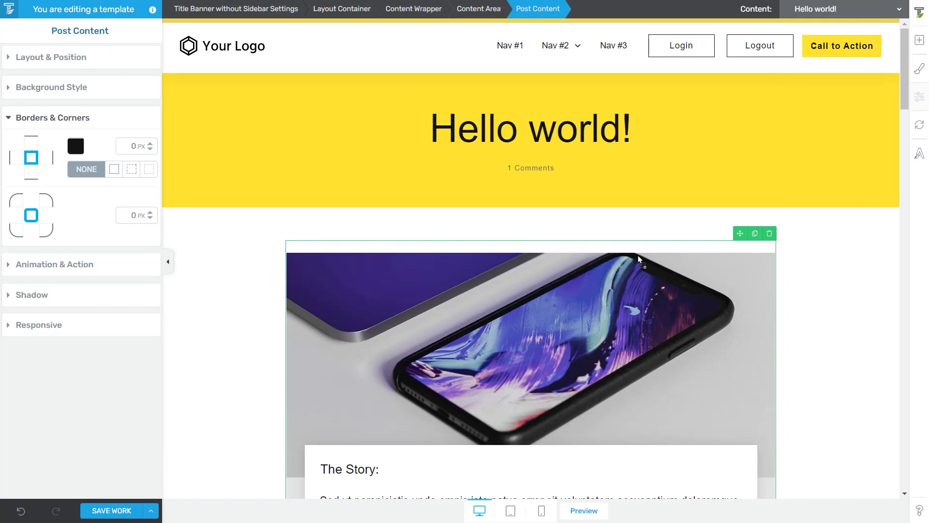
scroll(639, 260, down, 6)
scroll(638, 255, down, 4)
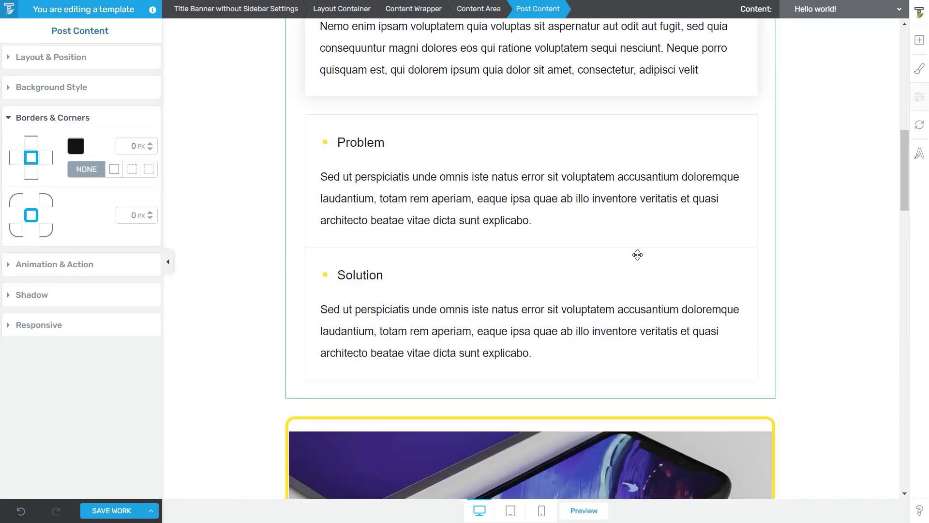
scroll(638, 255, down, 5)
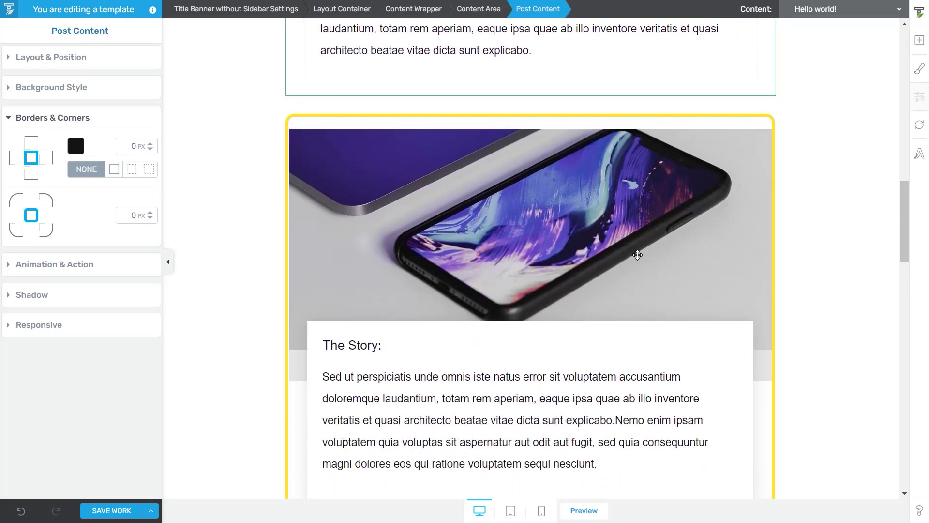
scroll(414, 199, up, 1)
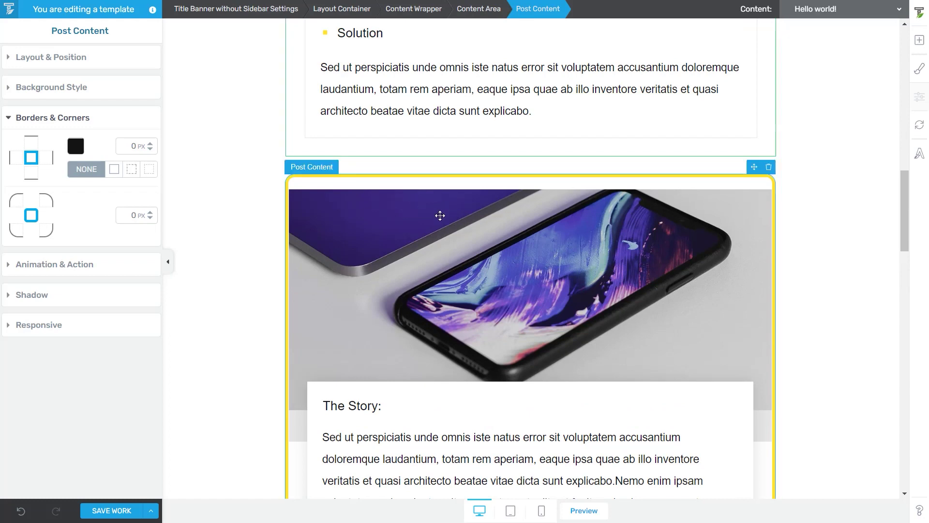
scroll(503, 249, up, 4)
scroll(489, 263, up, 8)
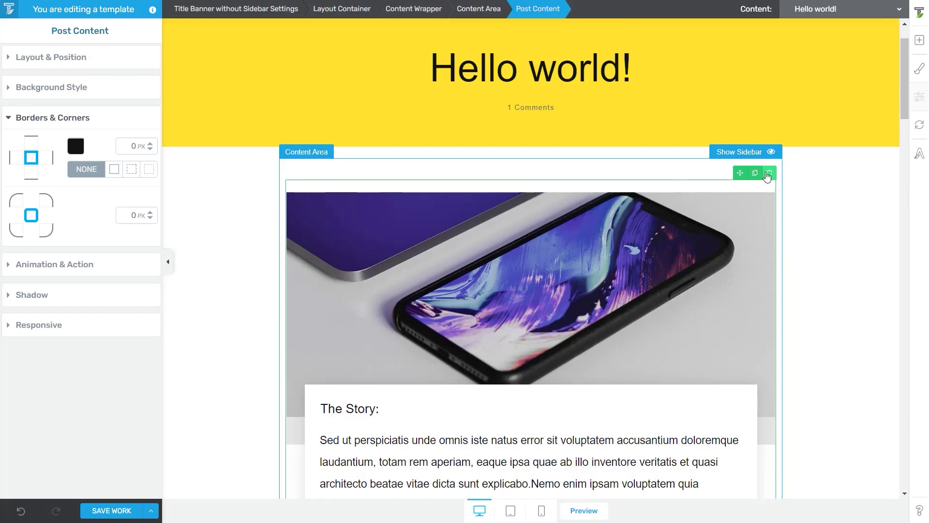
Delete the extra unbordered Post Content element and save the template
click(769, 173)
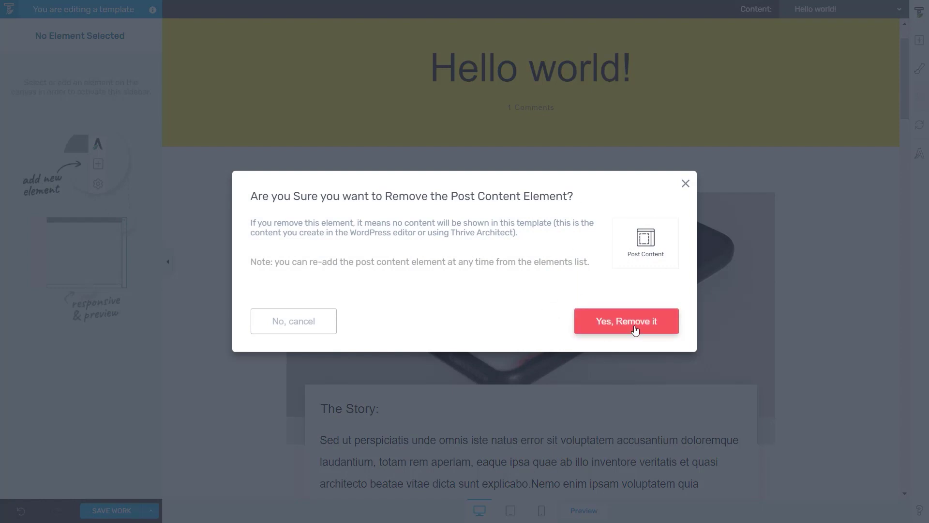
click(635, 330)
scroll(633, 325, down, 5)
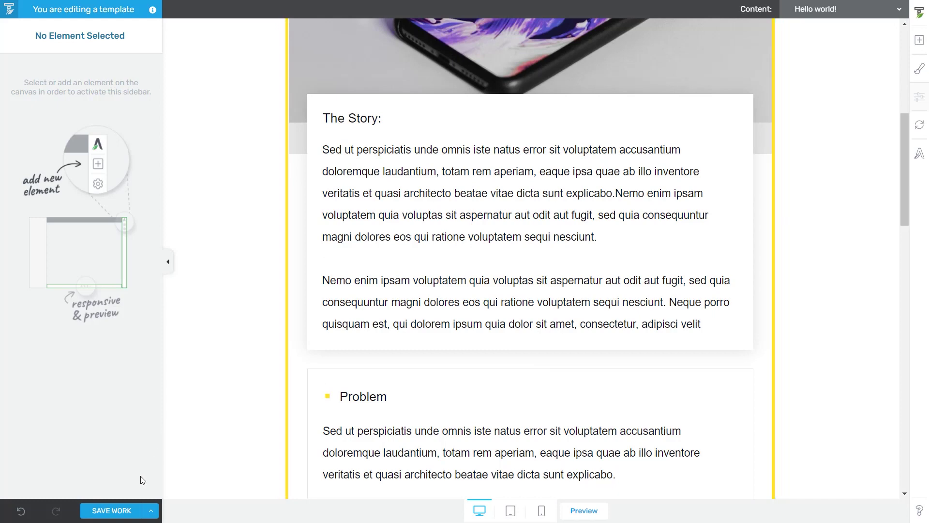
click(104, 511)
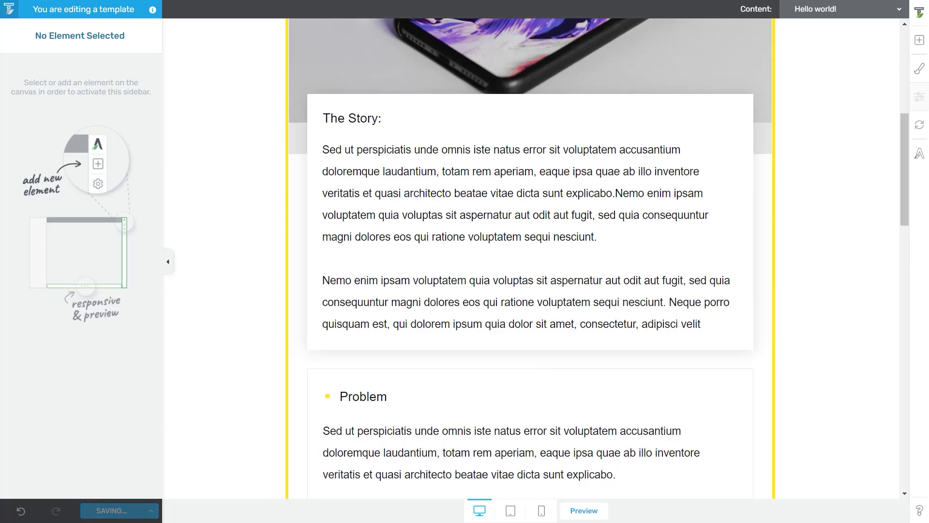
scroll(487, 301, up, 8)
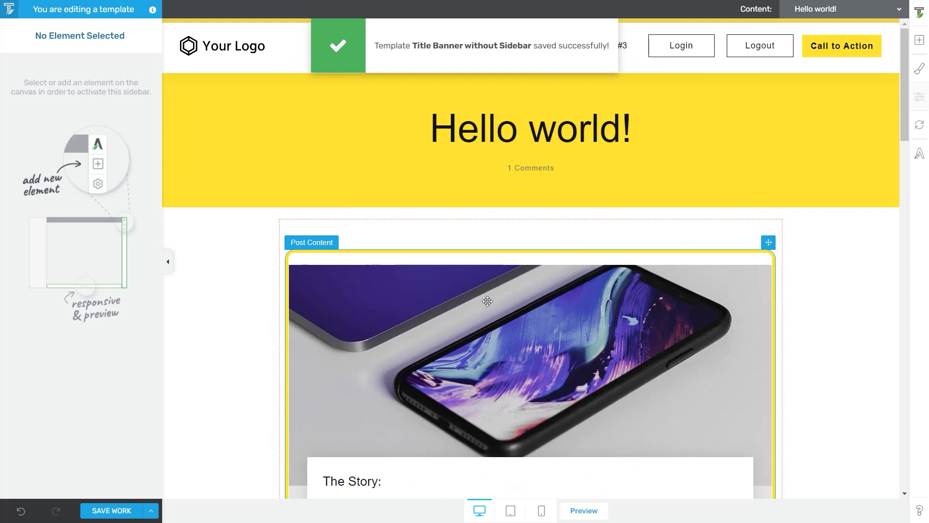